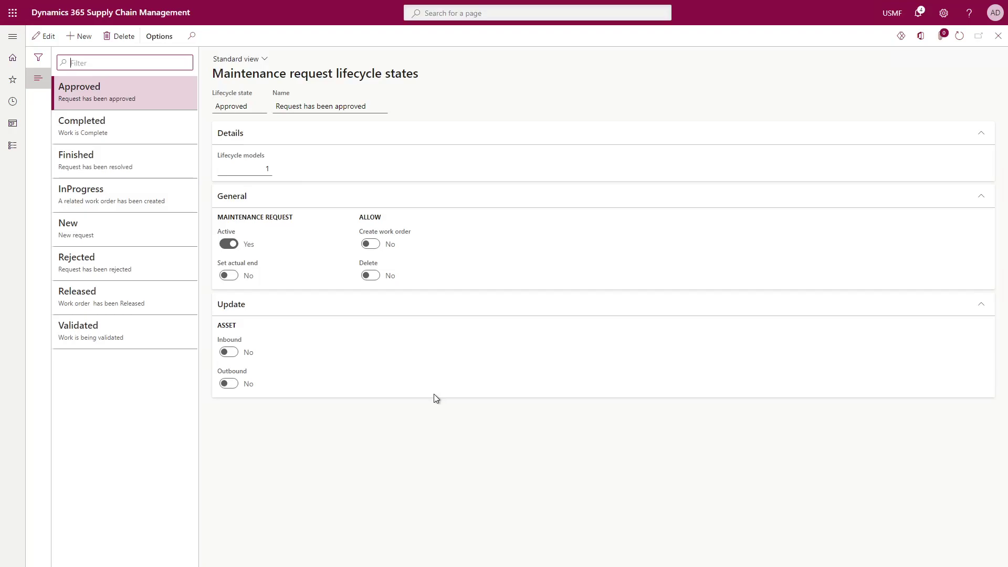
Switch to the Dynamics 365 Asset Management Extension solution in Power Apps and collapse the Asset Work Order Lifecycle State table's node.
key("alt+Tab")
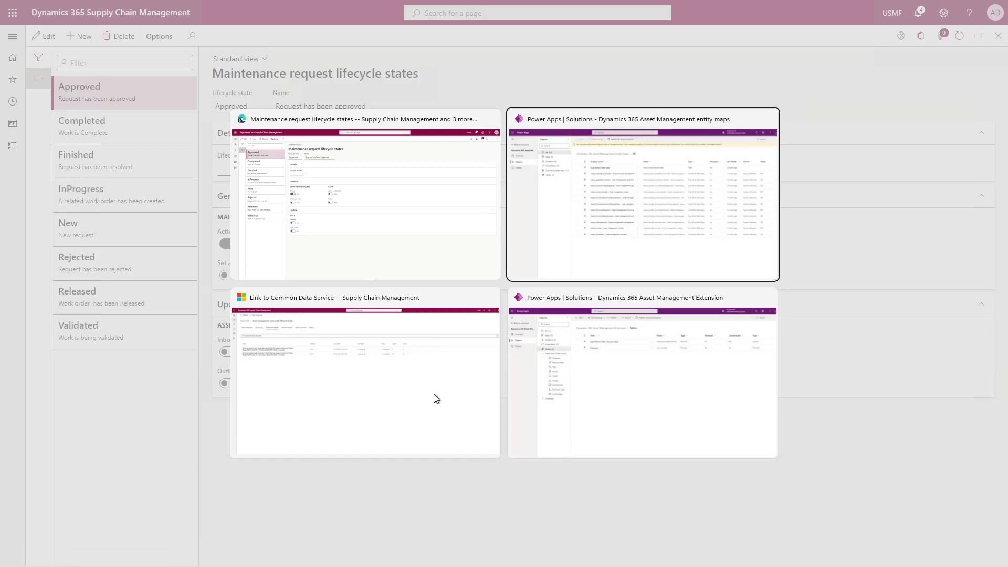
key("alt+Tab")
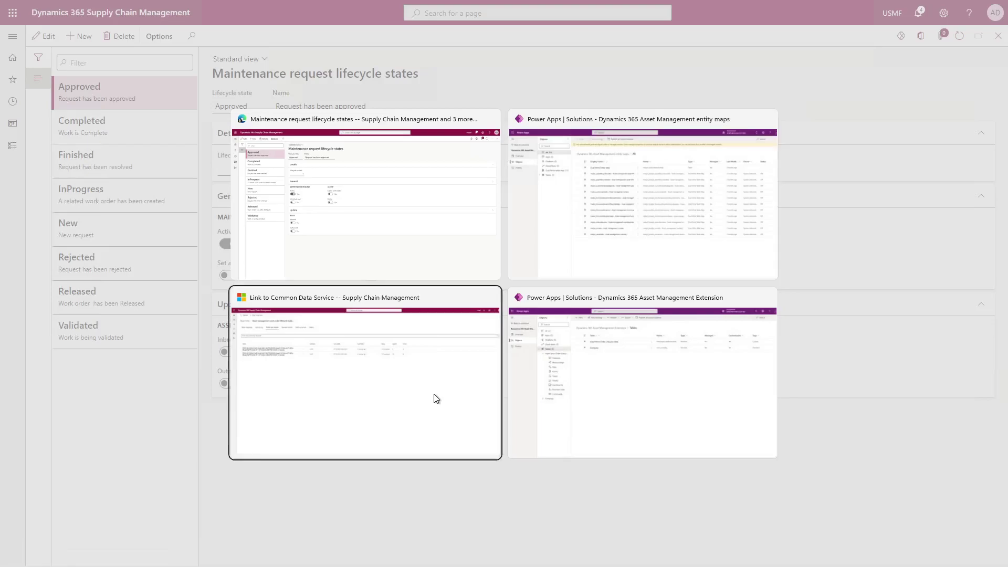
key("alt+Tab")
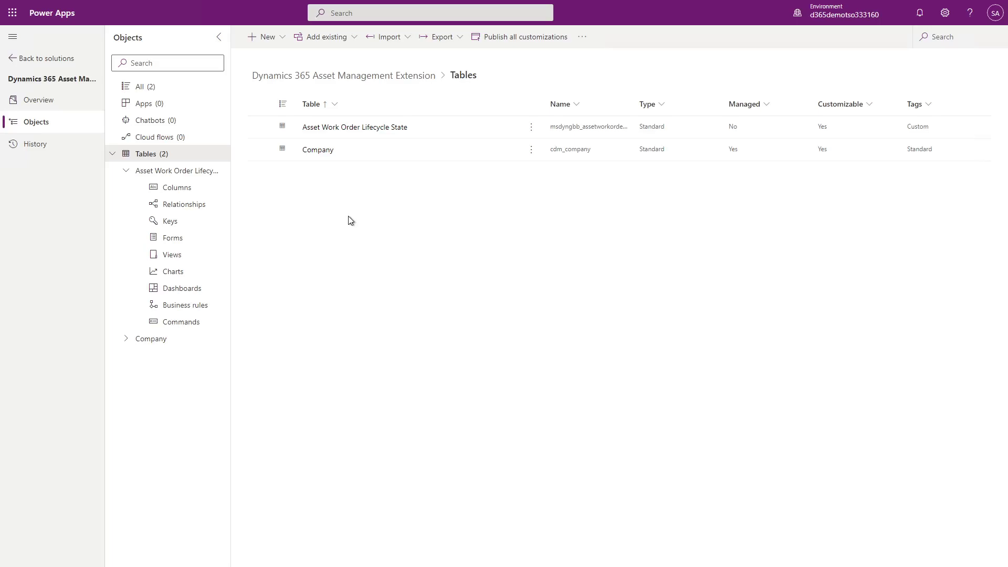
left_click(129, 170)
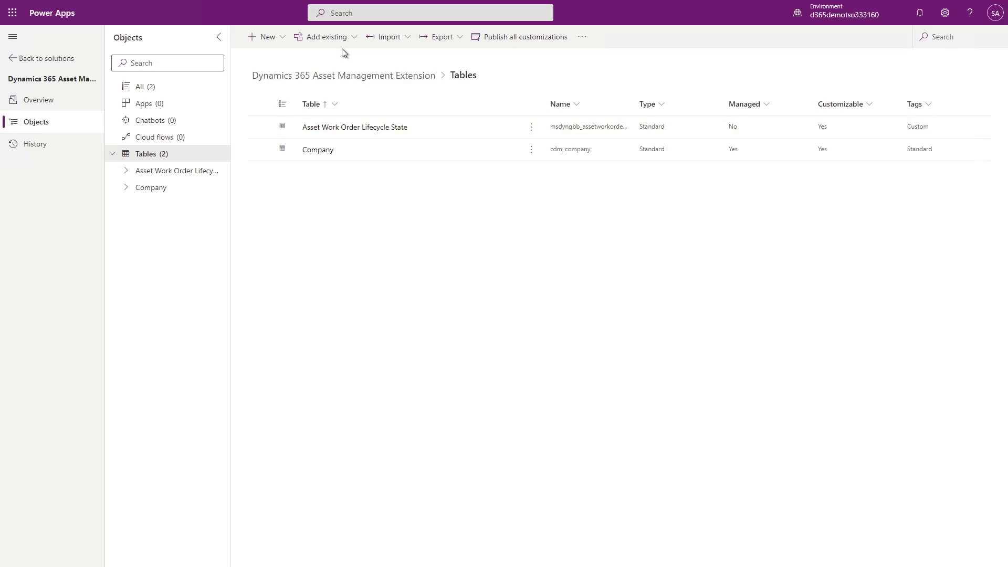
Start a new table with "Asset Maintenance Request Lifecycle State" as both its display name and its description.
left_click(280, 38)
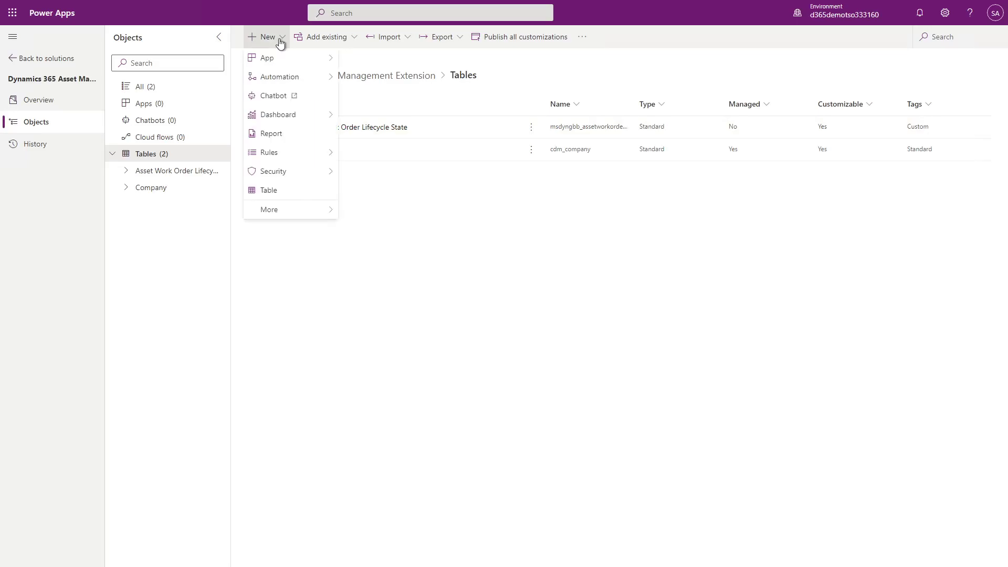
left_click(289, 194)
left_click(712, 107)
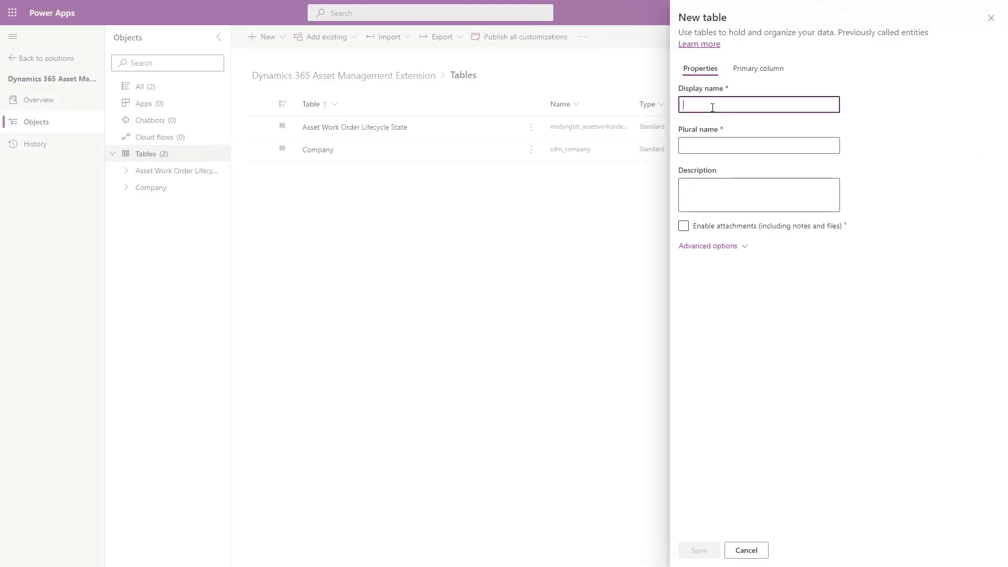
type("Asset M")
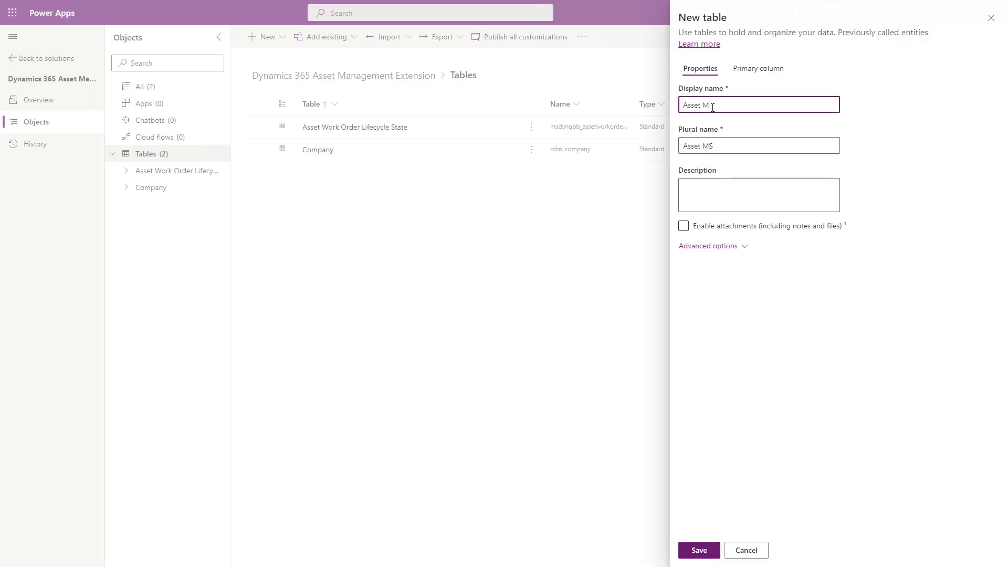
type("aintenance Request")
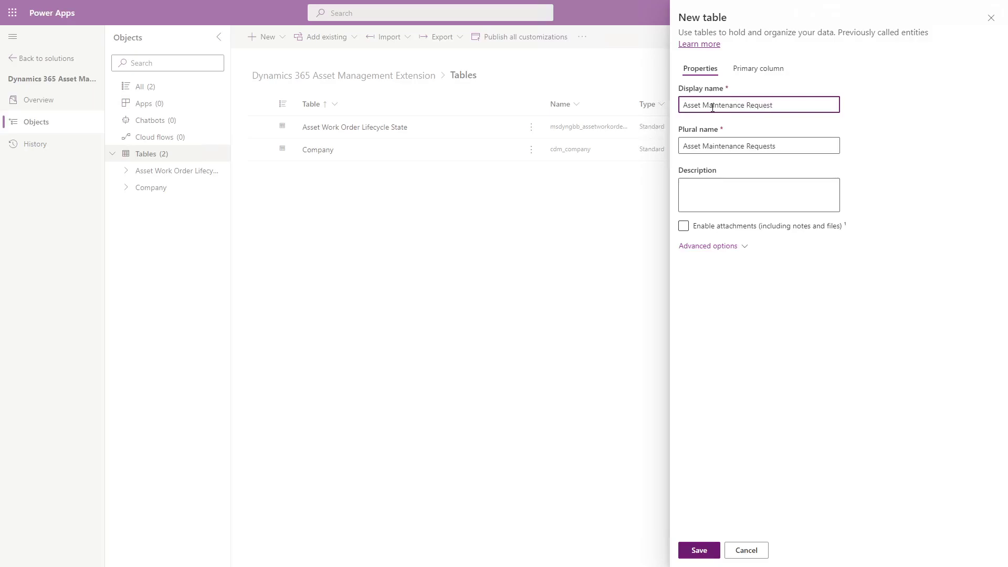
type(" Lifecycle State")
key("Tab")
key("ctrl+c")
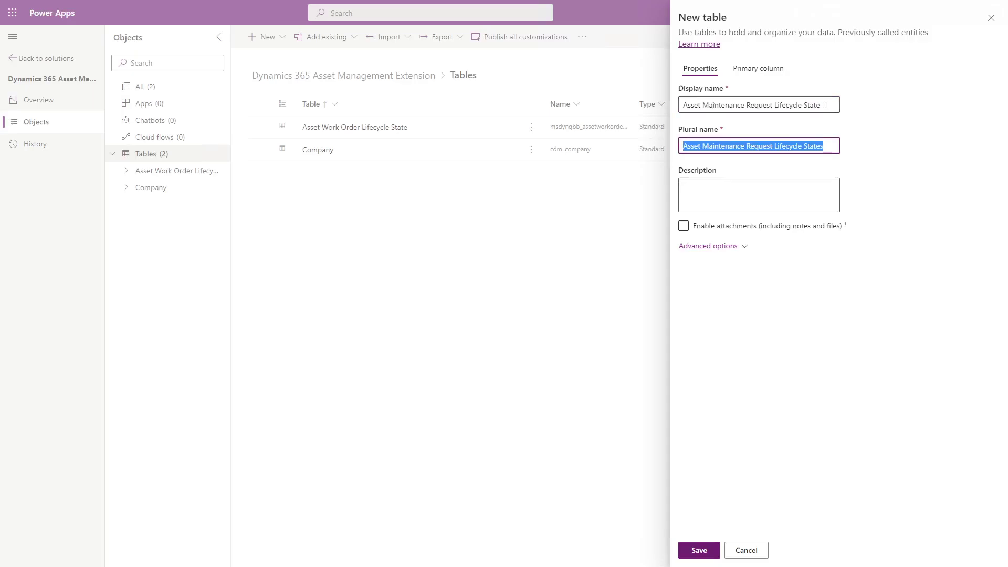
left_click(729, 190)
key("ctrl+v")
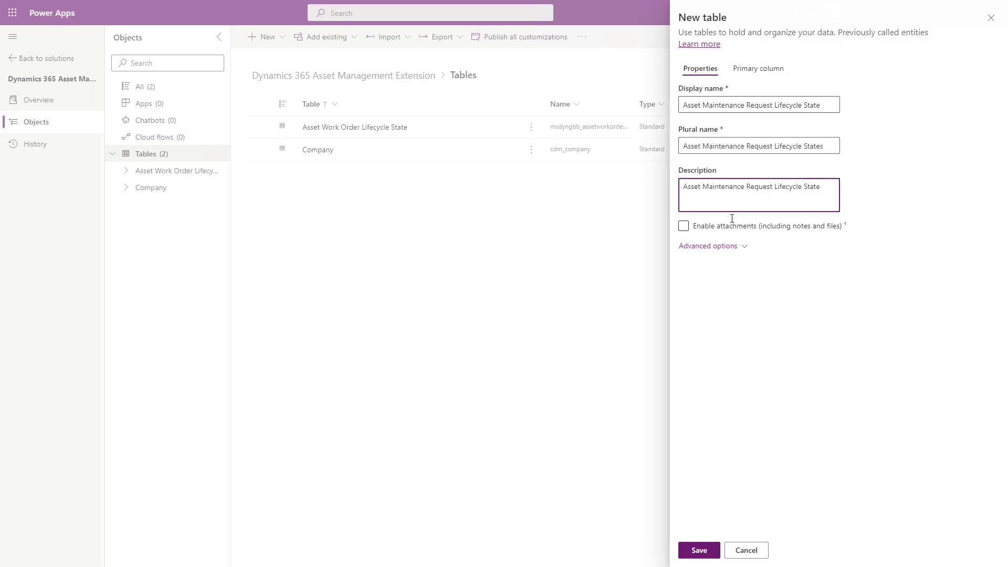
Disable mail merge in the new table's advanced options and save the table with Name as its primary column.
left_click(745, 246)
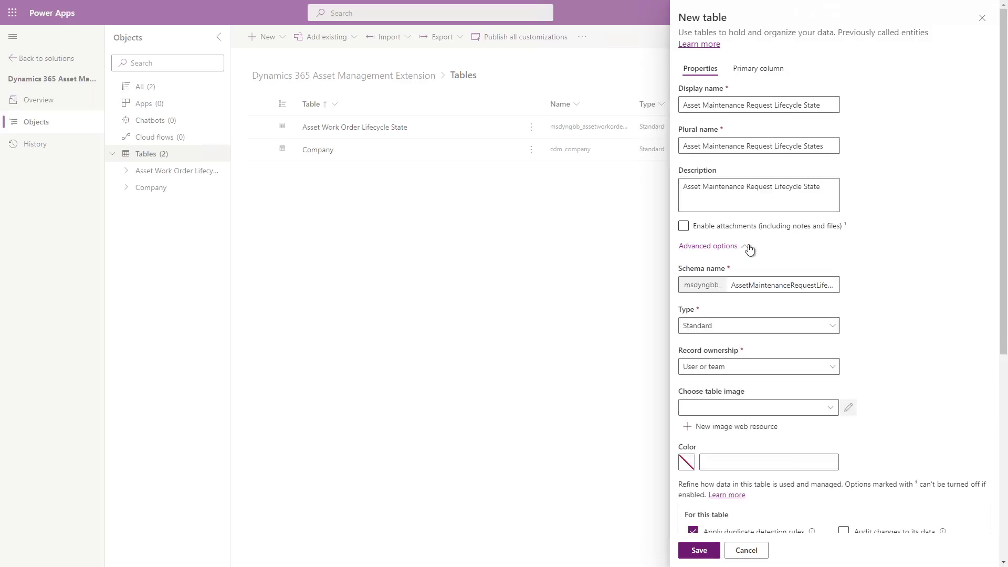
scroll(749, 250, "down", 5)
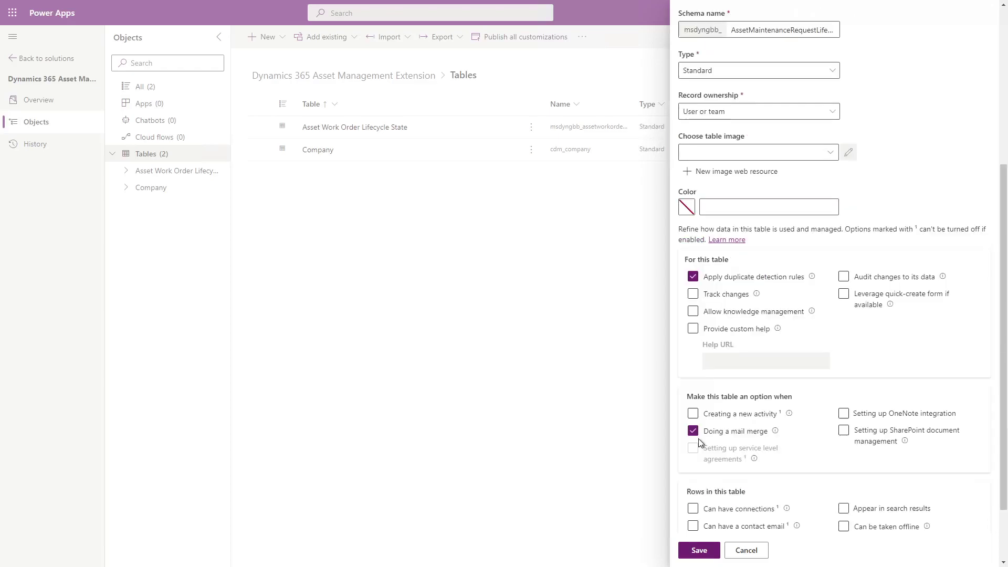
left_click(693, 433)
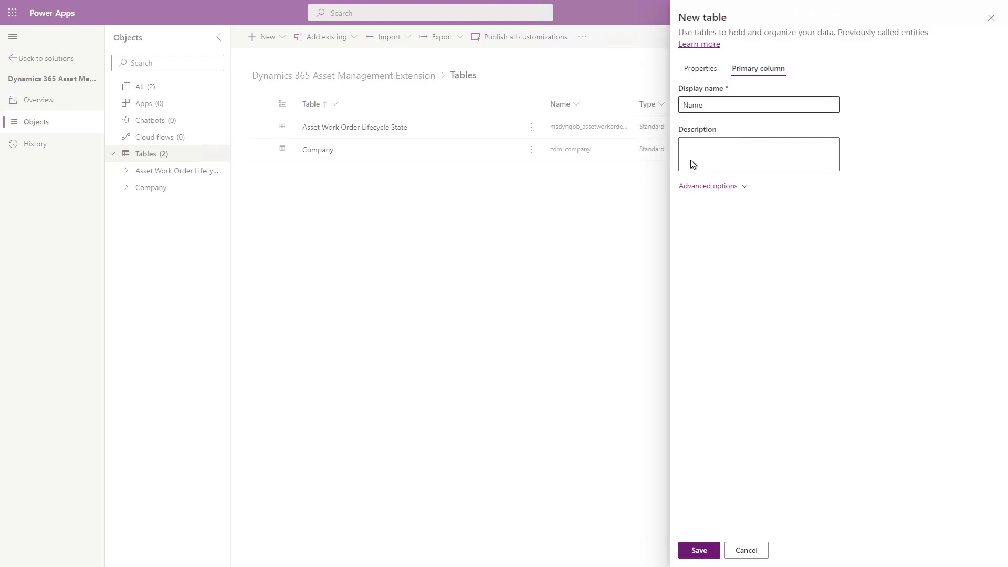
left_click(699, 551)
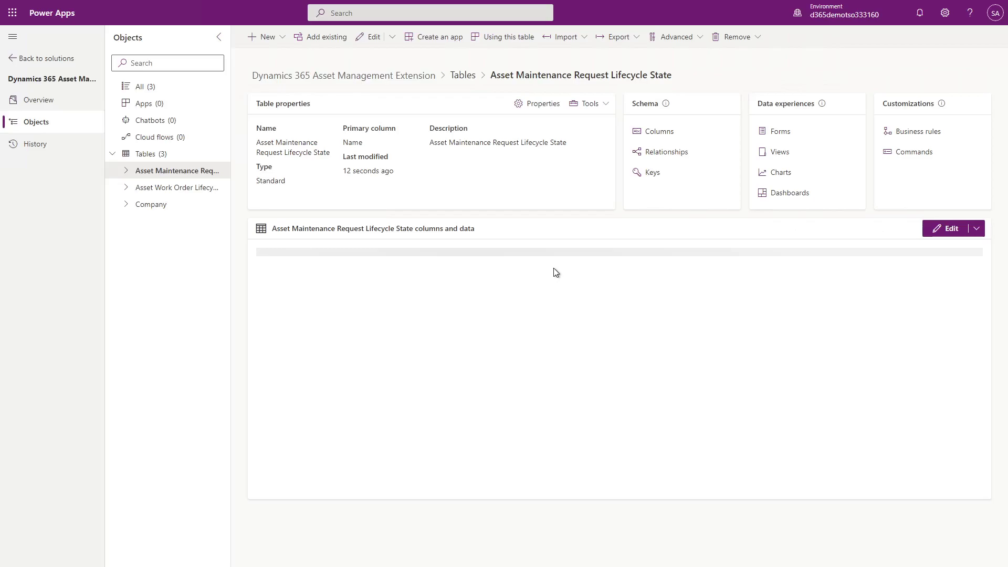
Open the new table's column list and examine its unique identifier and primary Name columns.
left_click(659, 133)
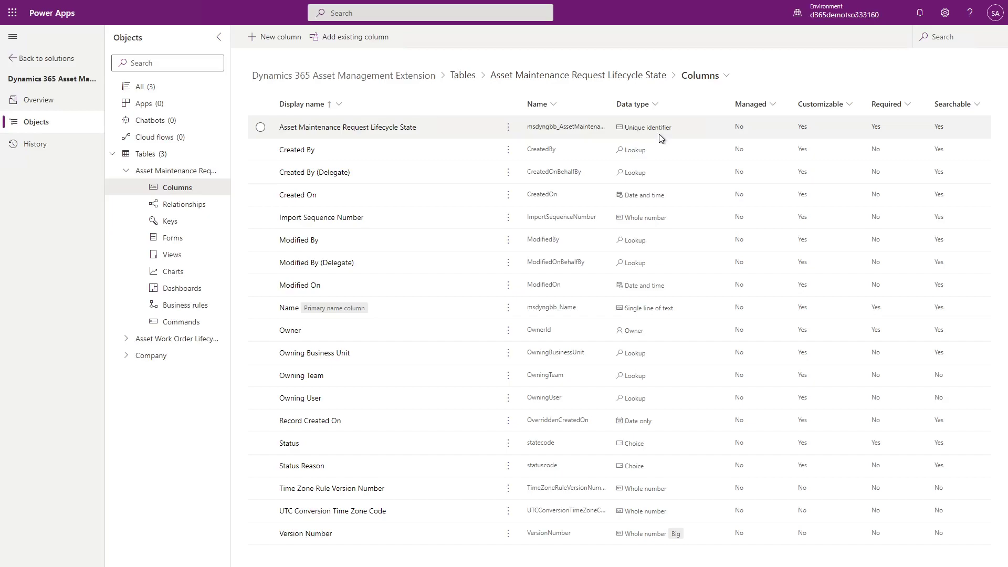
left_click(272, 128)
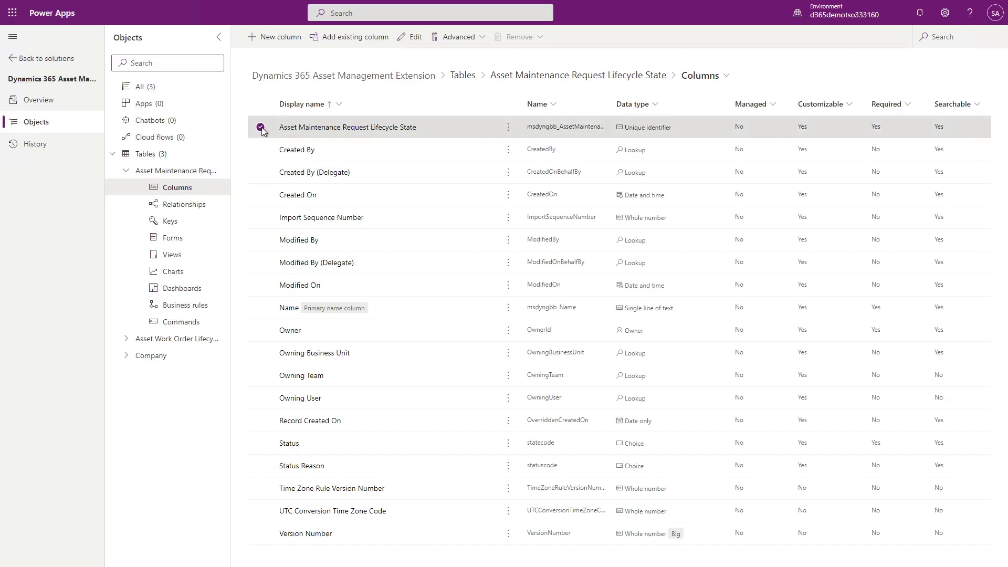
left_click(545, 313)
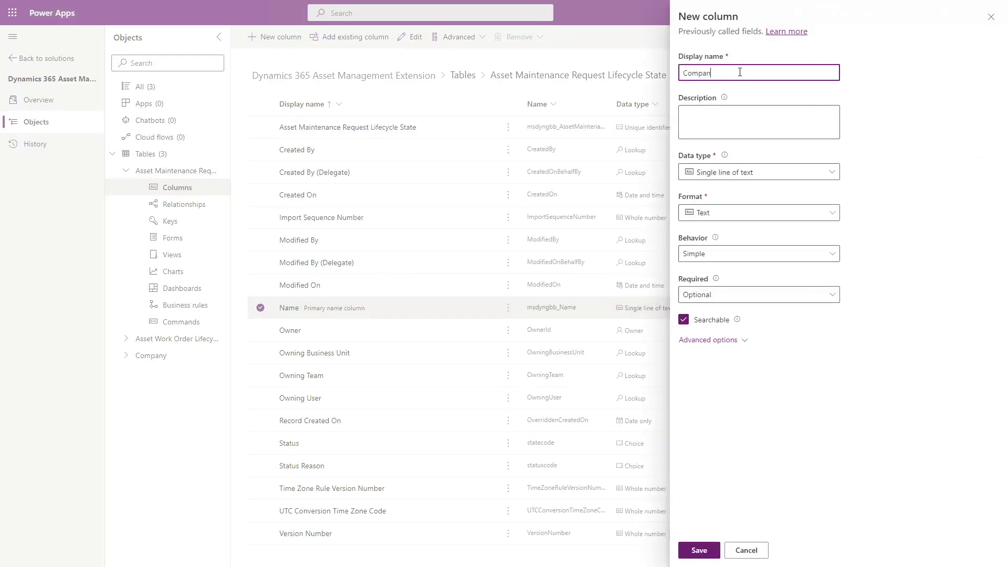
Add a business-required lookup column named Company, with description "Company", related to the Company table.
type("y")
key("Tab")
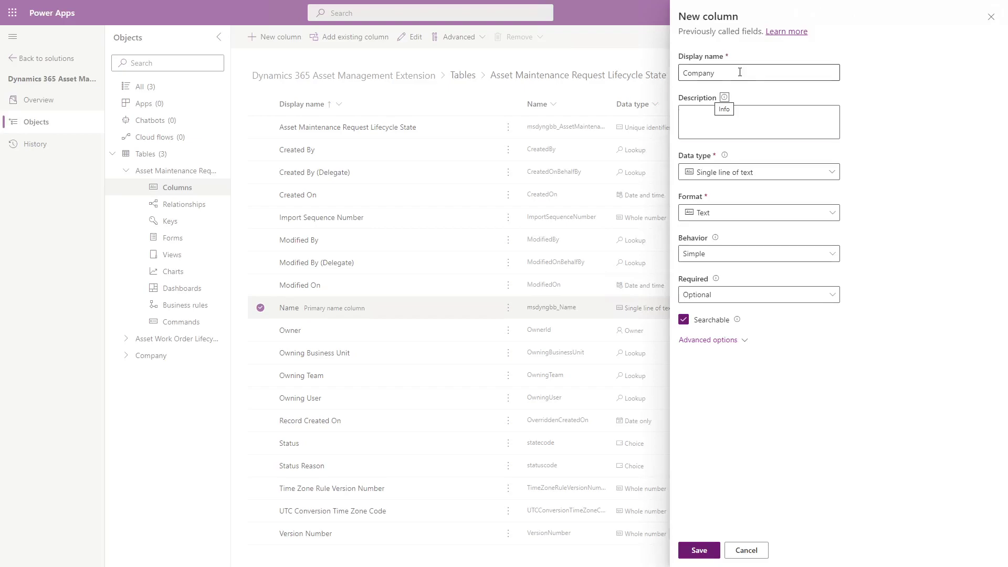
key("Tab")
type("Company")
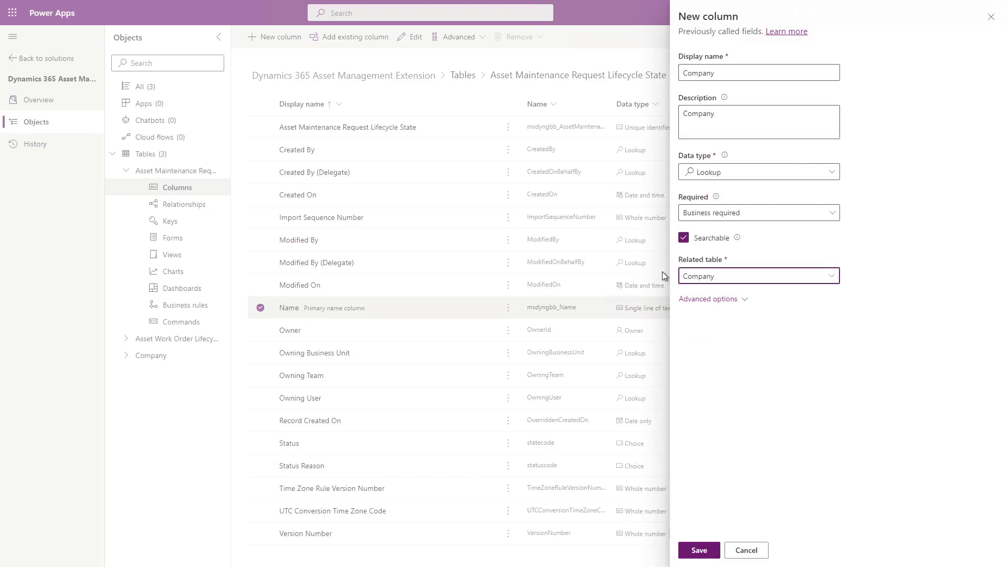
left_click(698, 550)
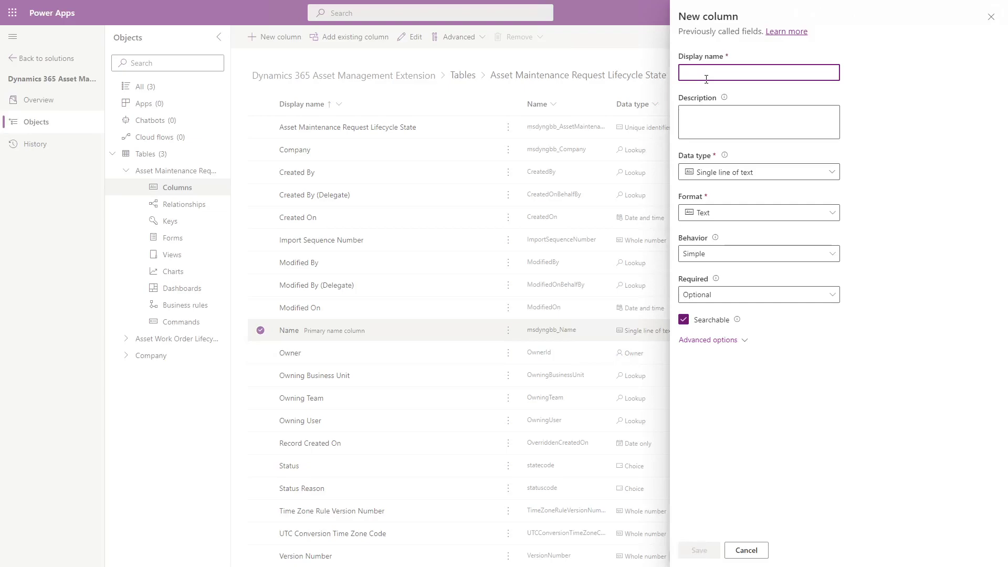
Add a column with "Asset Maintenance Request Lifecycle State ID" as both its display name and its description, and save it.
type("Asset Maintenance Re")
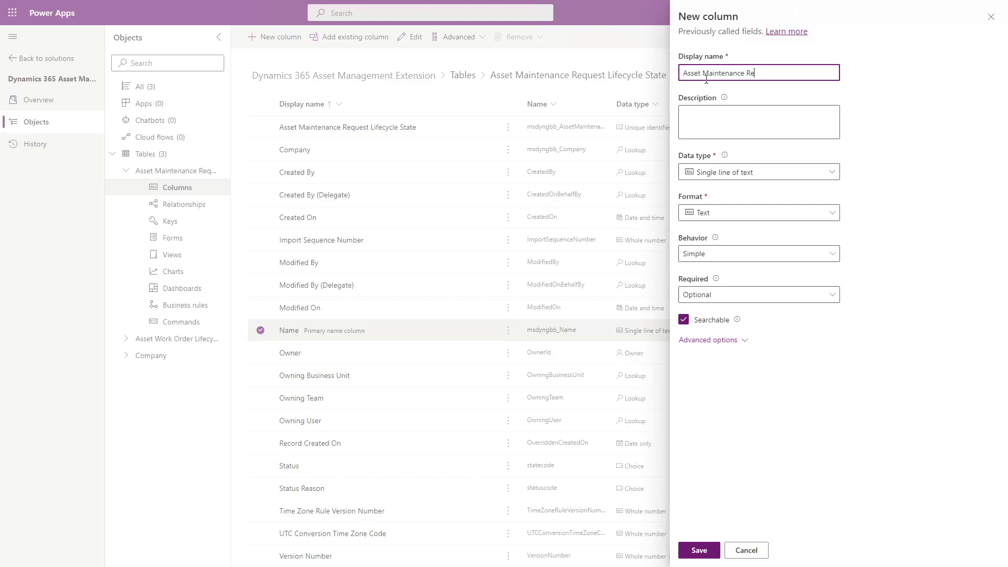
type("quest Lifecycle State ID")
key("Tab")
type("Asset Maintenance Request Lifecycle State ID")
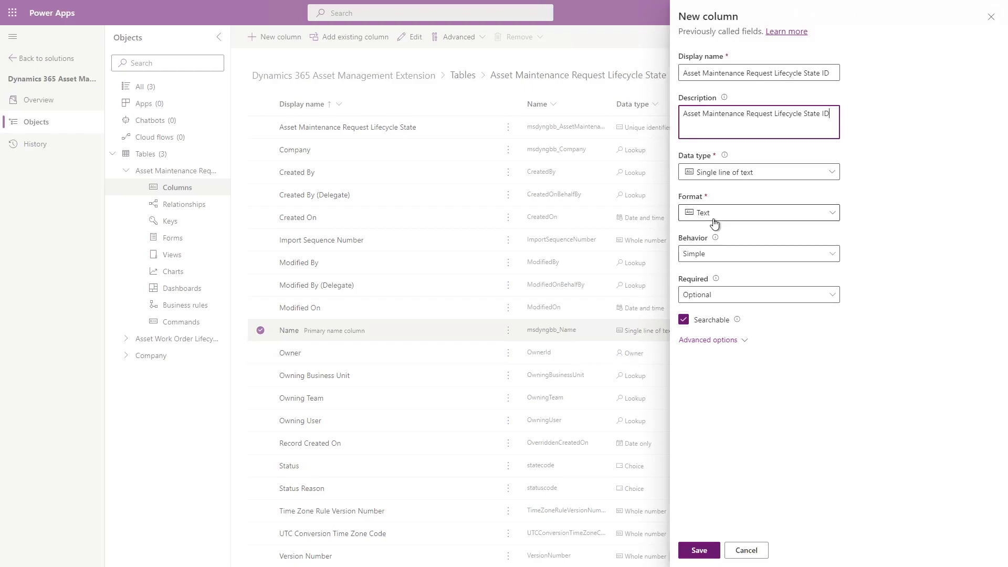
key("ctrl+s")
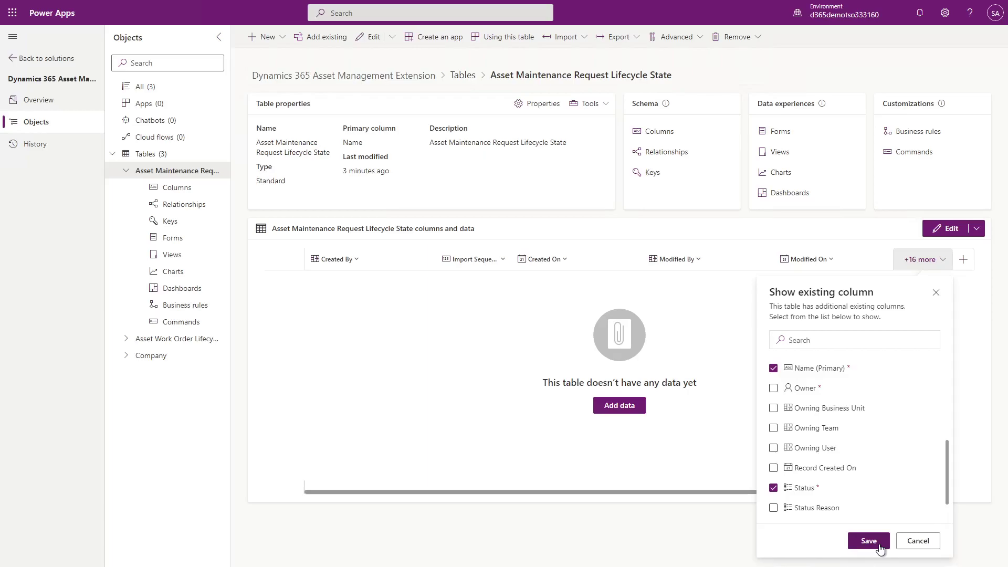
Show the chosen existing columns, including Name and Status, in the Asset Maintenance Request Lifecycle State data grid.
left_click(868, 542)
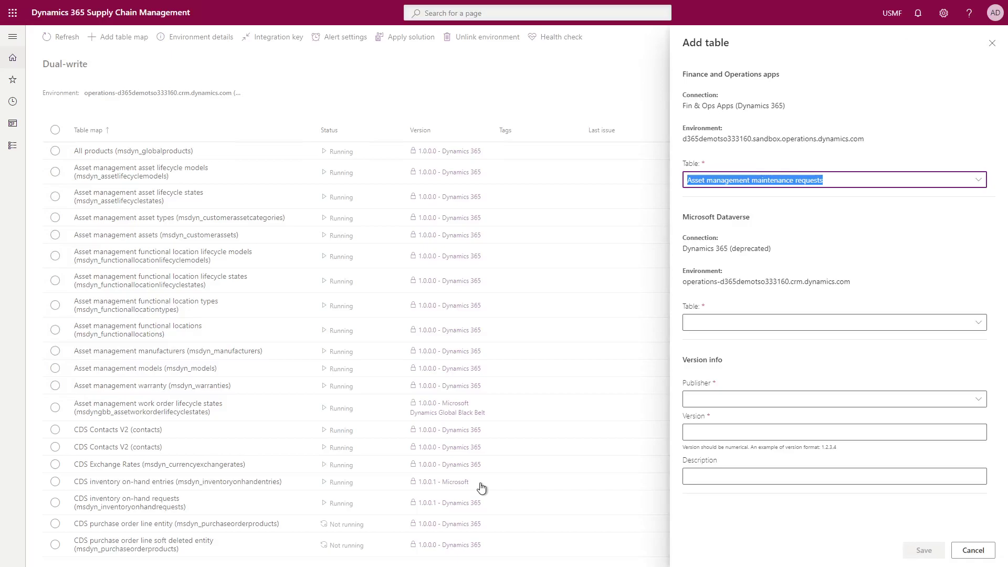
In Supply Chain Management, add a dual-write map from Asset management maintenance request lifecycle states to Asset Maintenance Request Lifecycle States, publisher Microsoft Dynamics Global Black Belt, version 1.0.0.0.
left_click(920, 181)
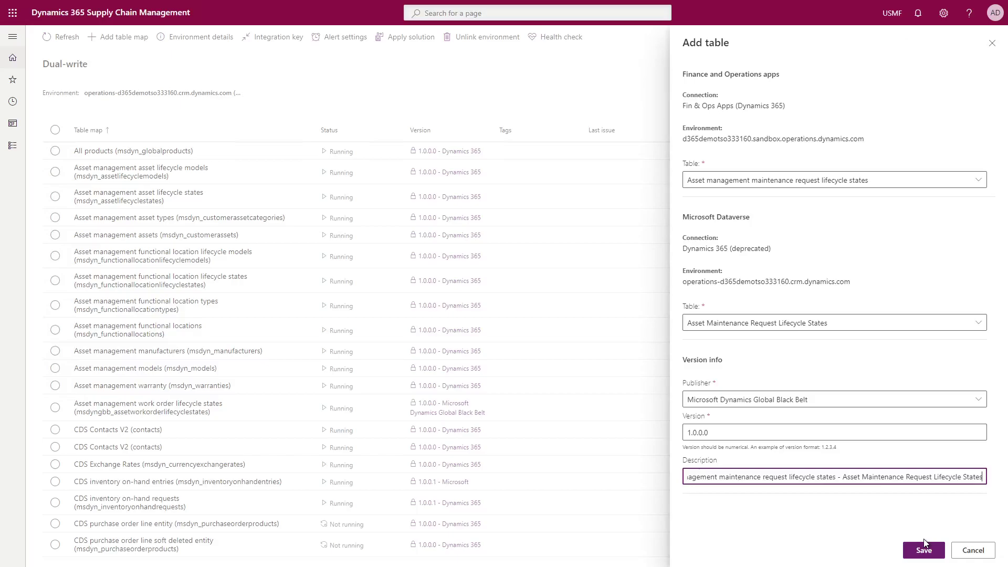
left_click(923, 548)
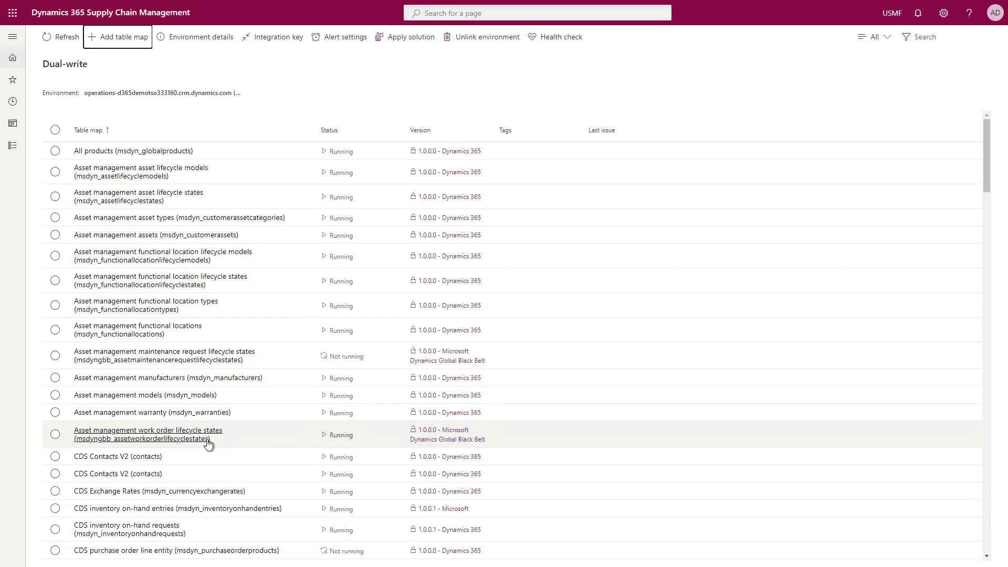
Open the Asset management maintenance request lifecycle states table map and map NAME to msdyngbb_name [Name].
left_click(189, 355)
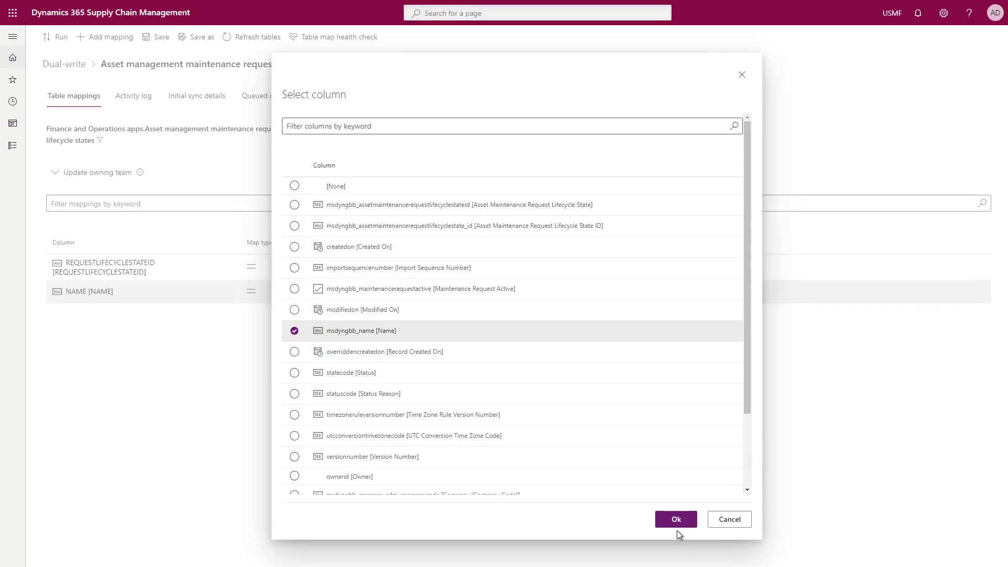
left_click(154, 320)
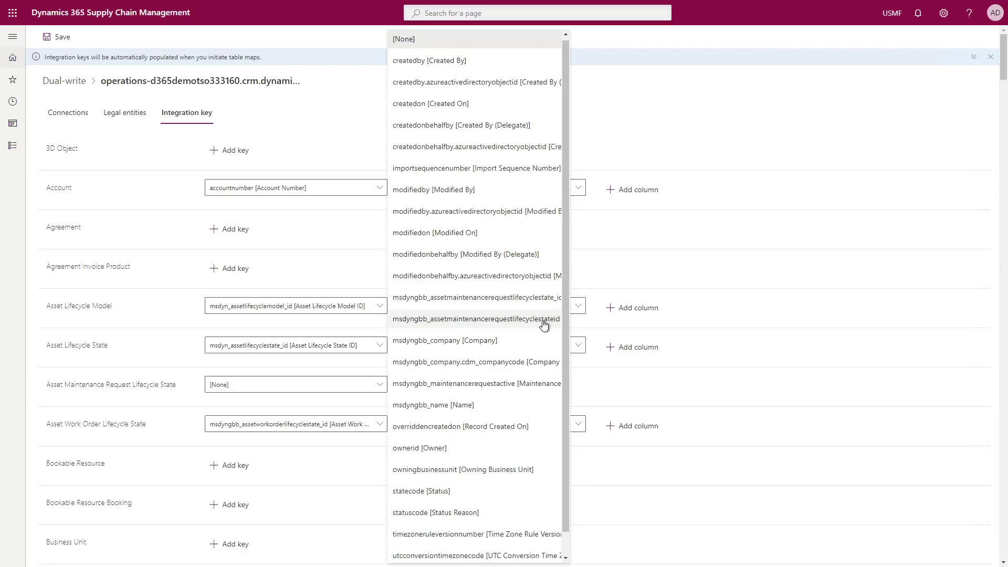
Set Asset Maintenance Request Lifecycle State's integration key to msdyngbb_assetmaintenancerequestlifecyclestate_id and msdyngbb_company.cdm_companycode.
left_click(543, 324)
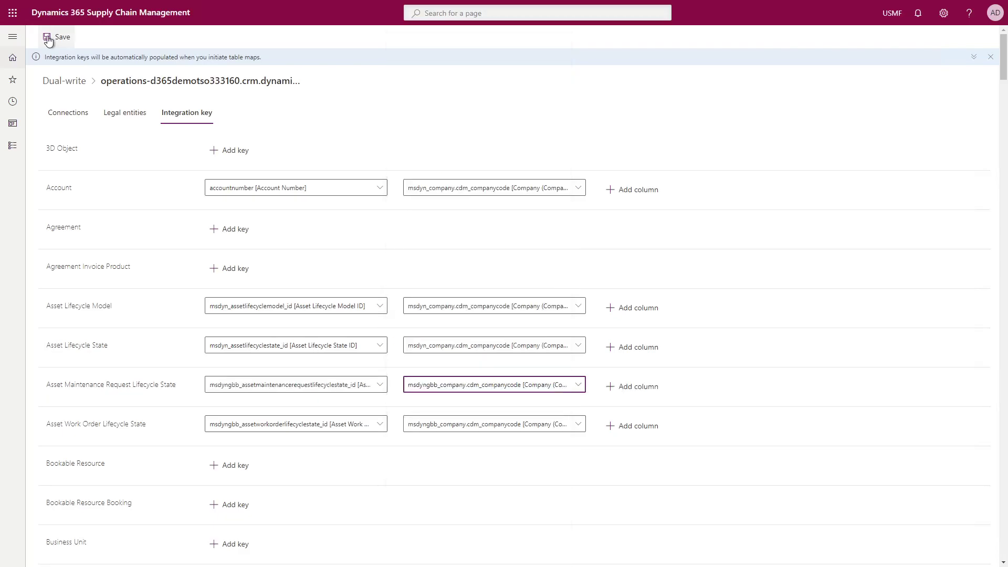